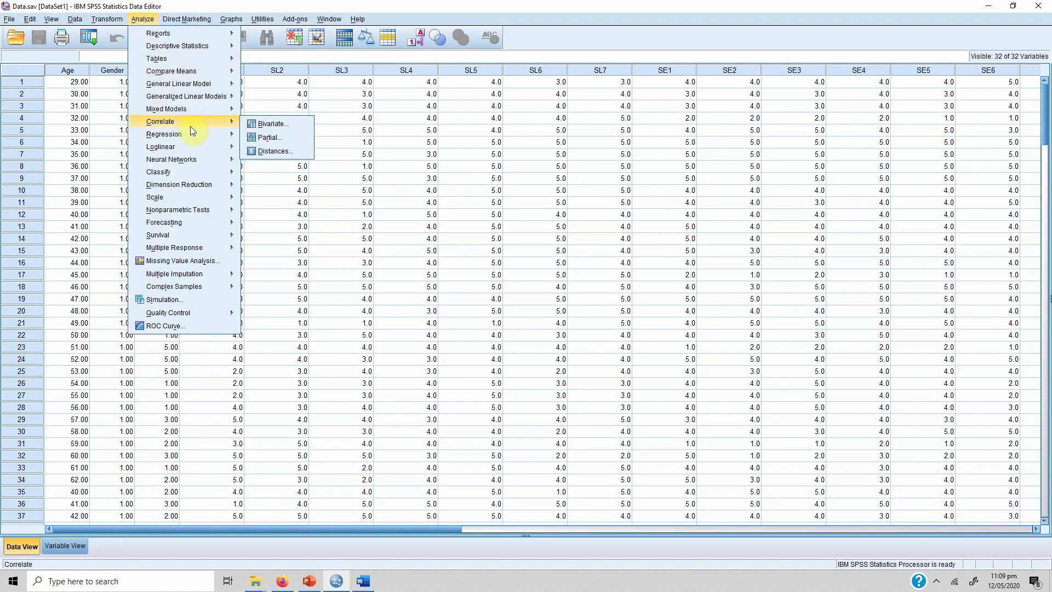
Step: Open the Partial Correlations dialog and enlarge it to show more variables
mouse_move(195, 164)
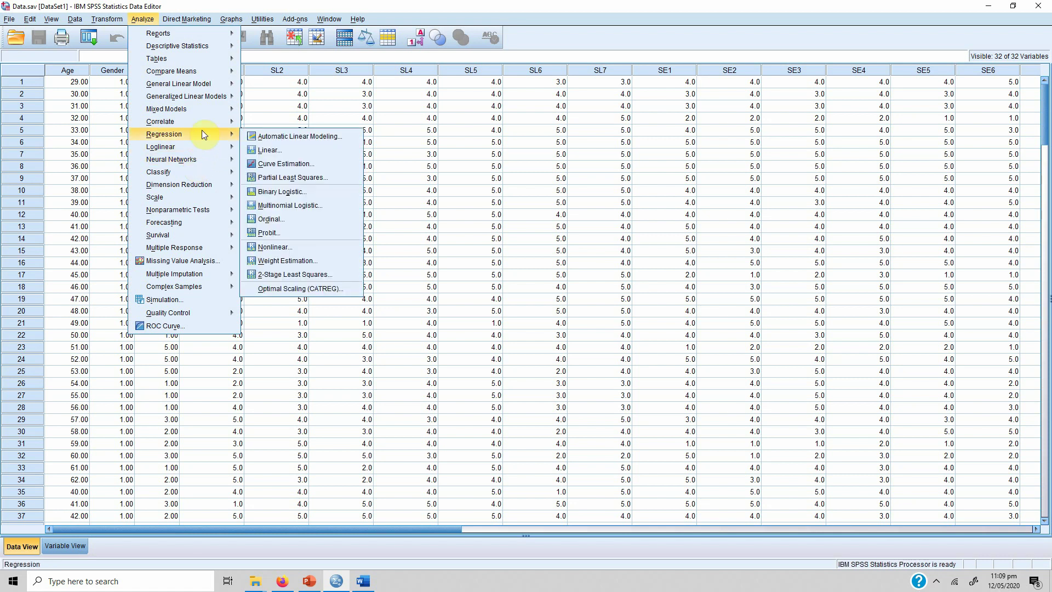
mouse_move(202, 126)
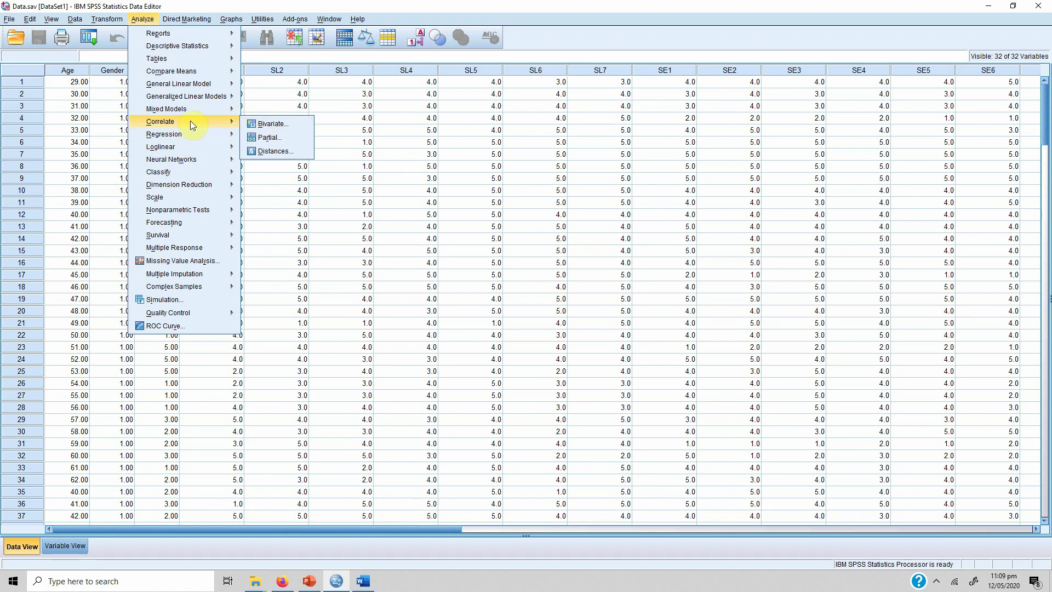
click(295, 137)
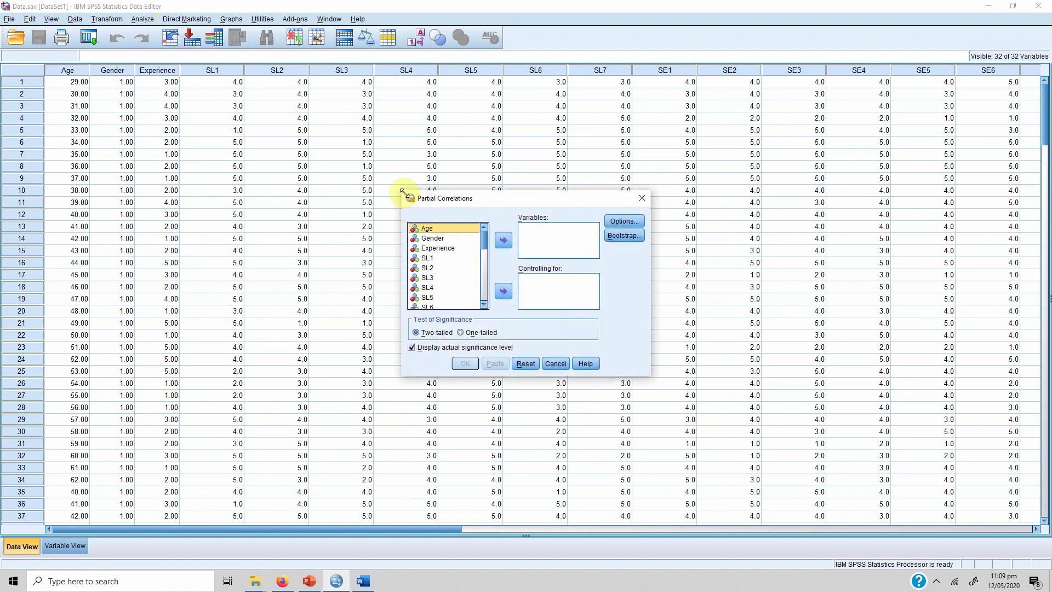
drag(402, 191, 273, 84)
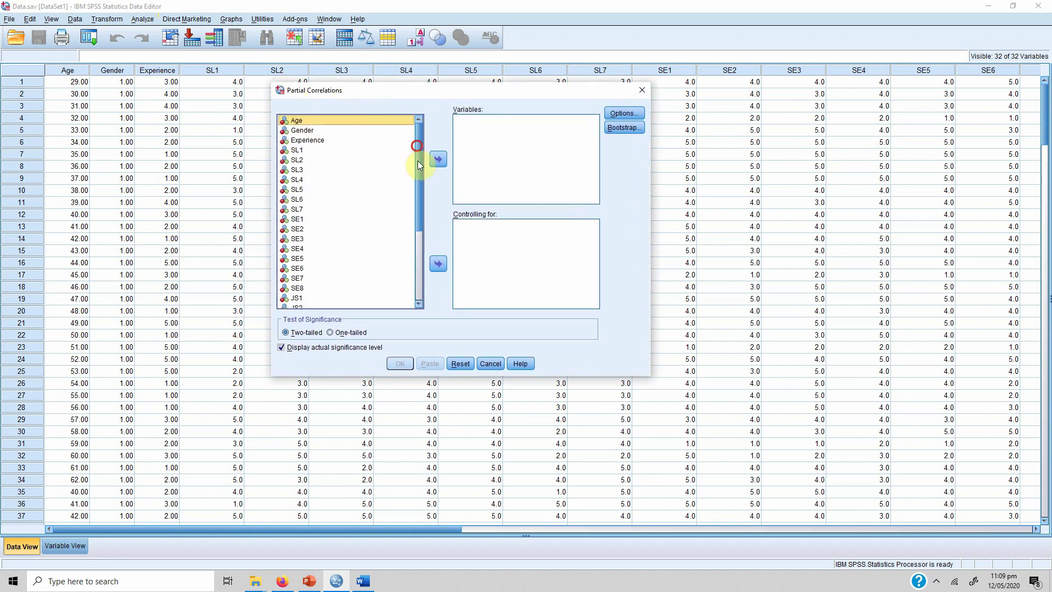
drag(416, 146, 422, 229)
Step: Move SL and LS into Variables and Experience into Controlling for
click(295, 275)
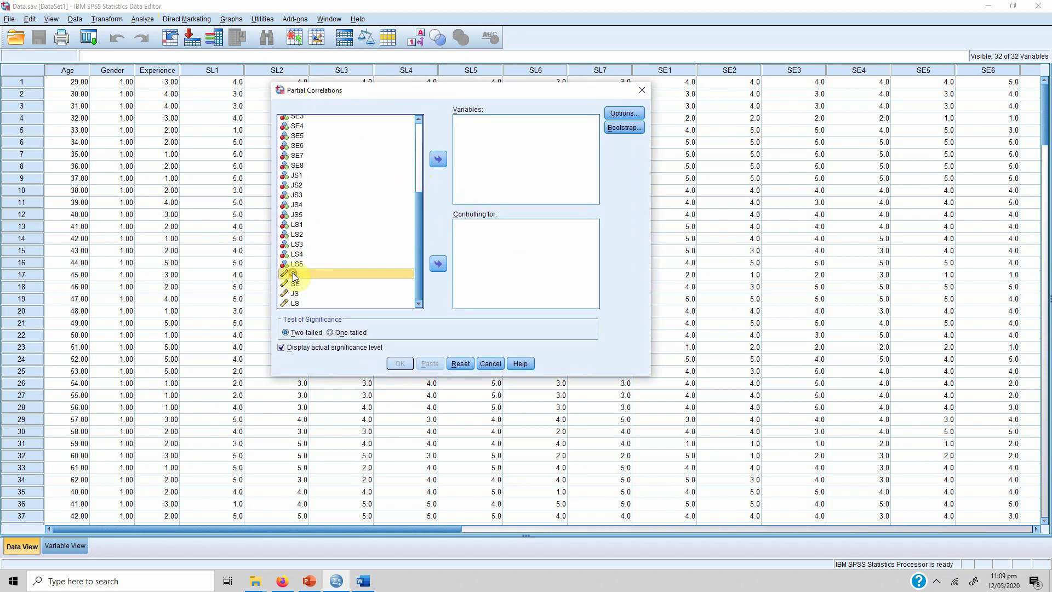
ctrl+click(318, 304)
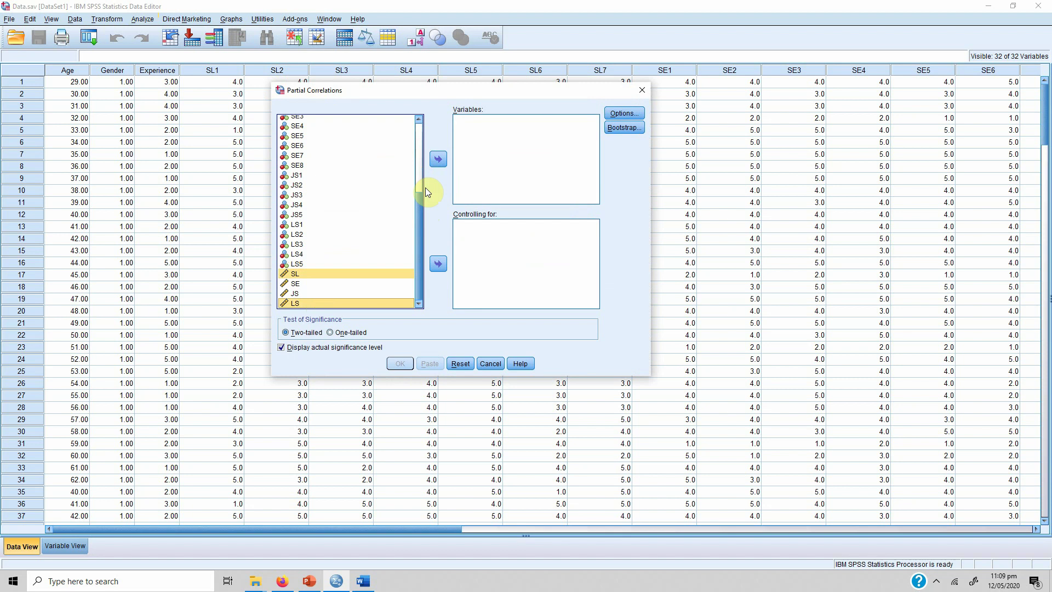
click(439, 160)
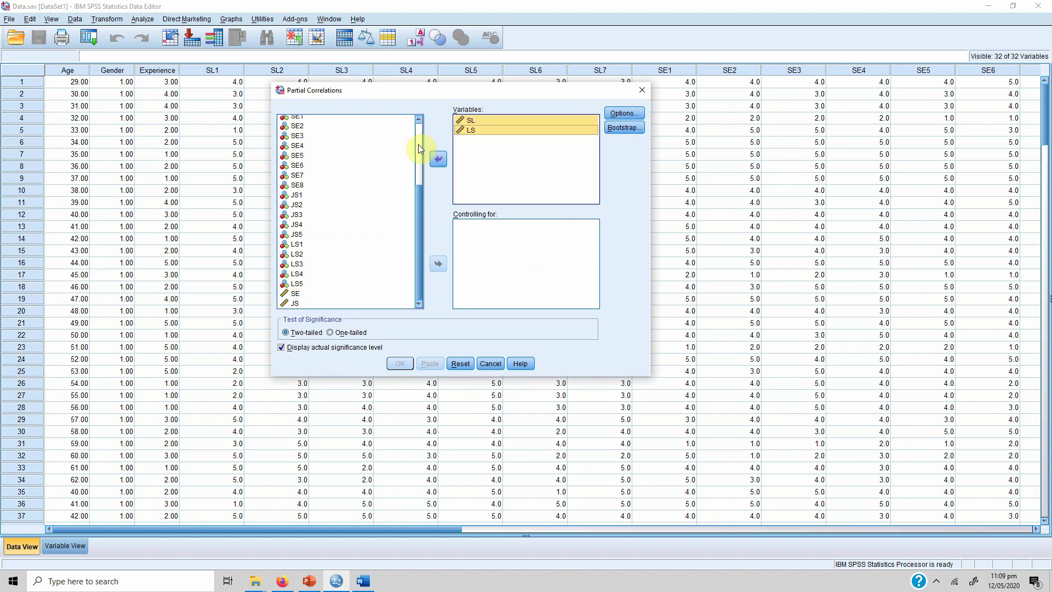
scroll(416, 143, up, 5)
click(303, 140)
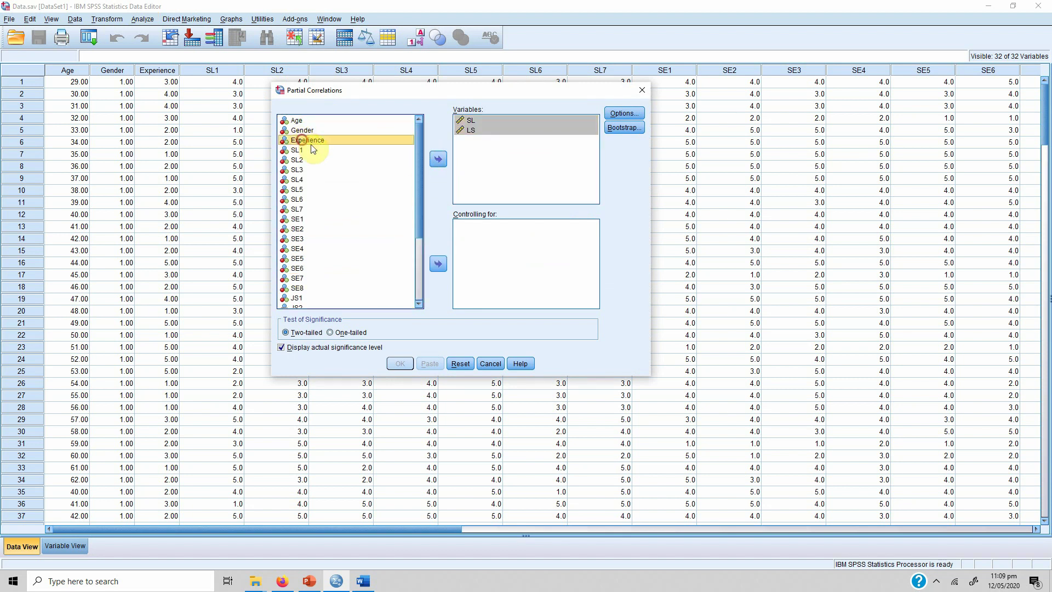
click(438, 263)
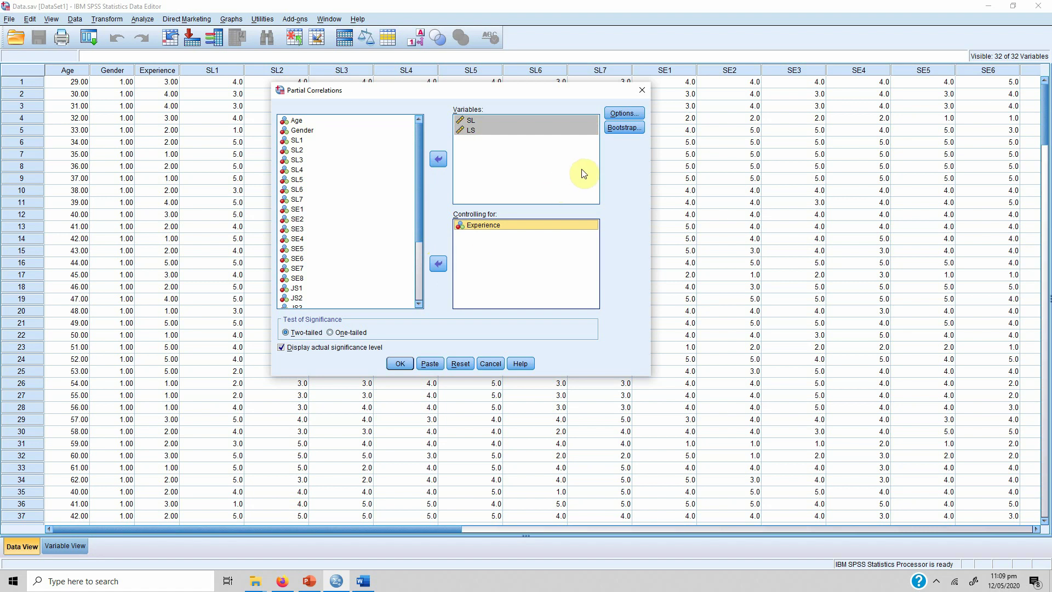
Step: Add zero-order correlations under Options and run the SL–LS partial correlation
click(625, 113)
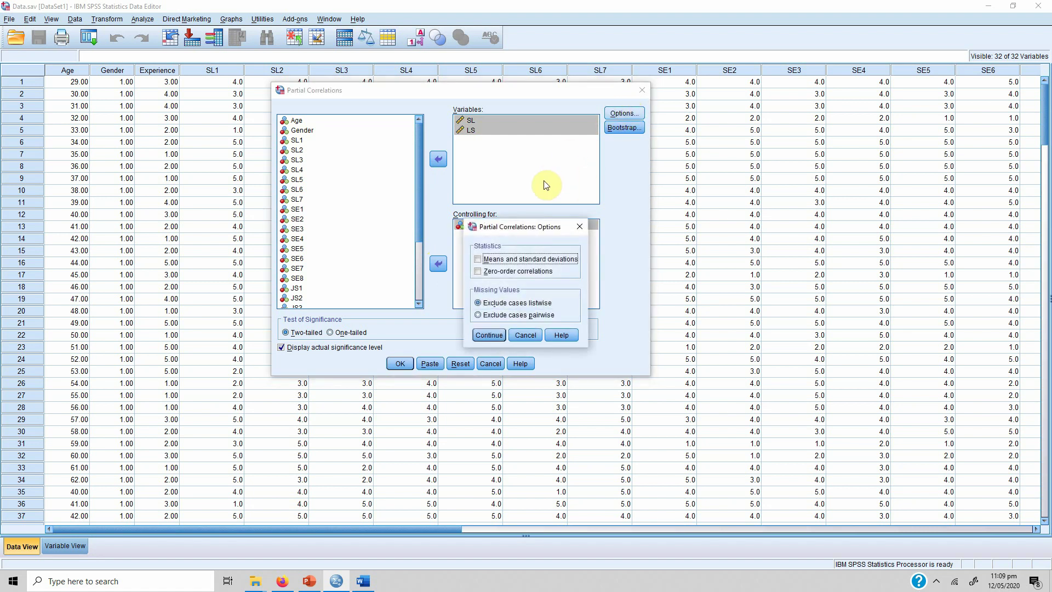
click(478, 271)
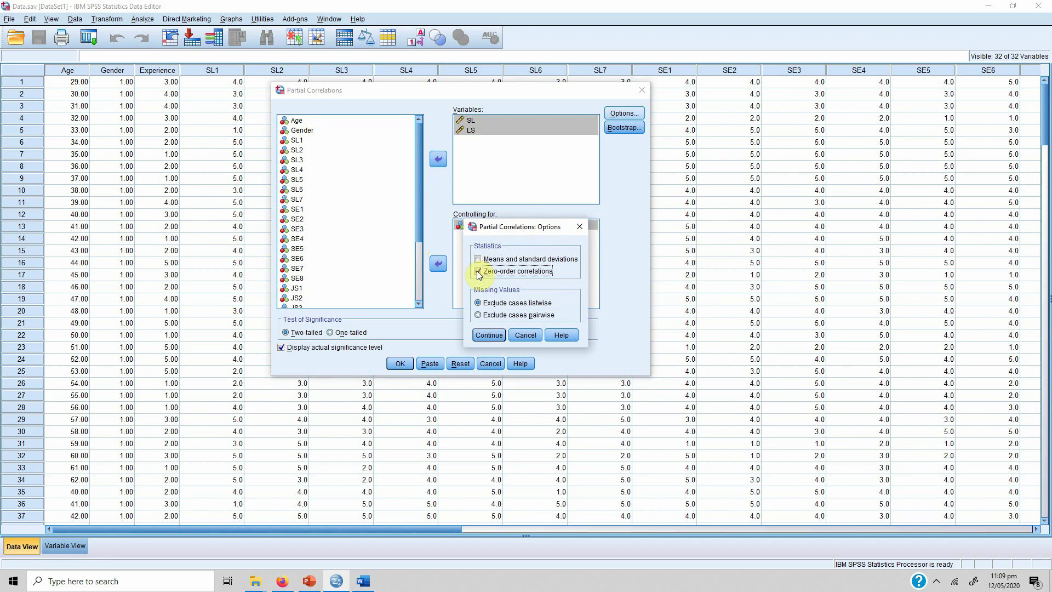
click(489, 335)
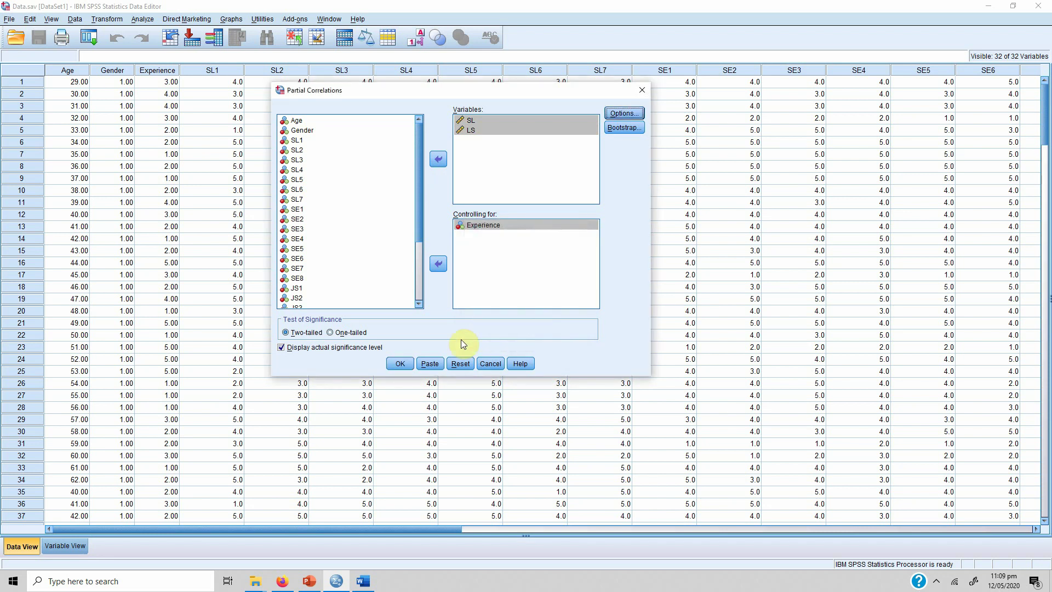
click(400, 364)
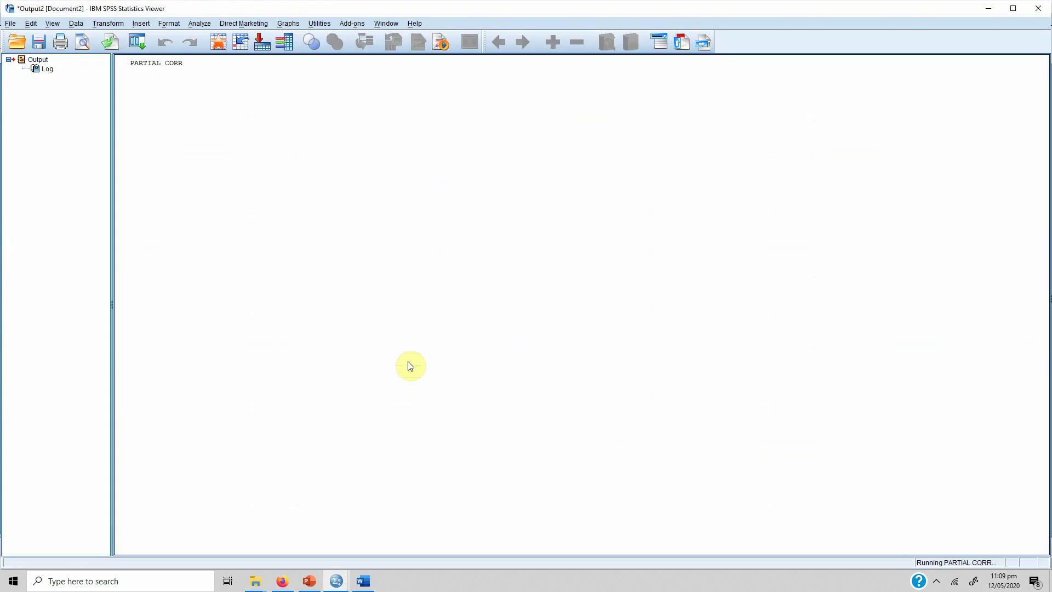
Step: Select the Correlations table showing SL–LS at .526 zero-order and .511 controlled
click(236, 271)
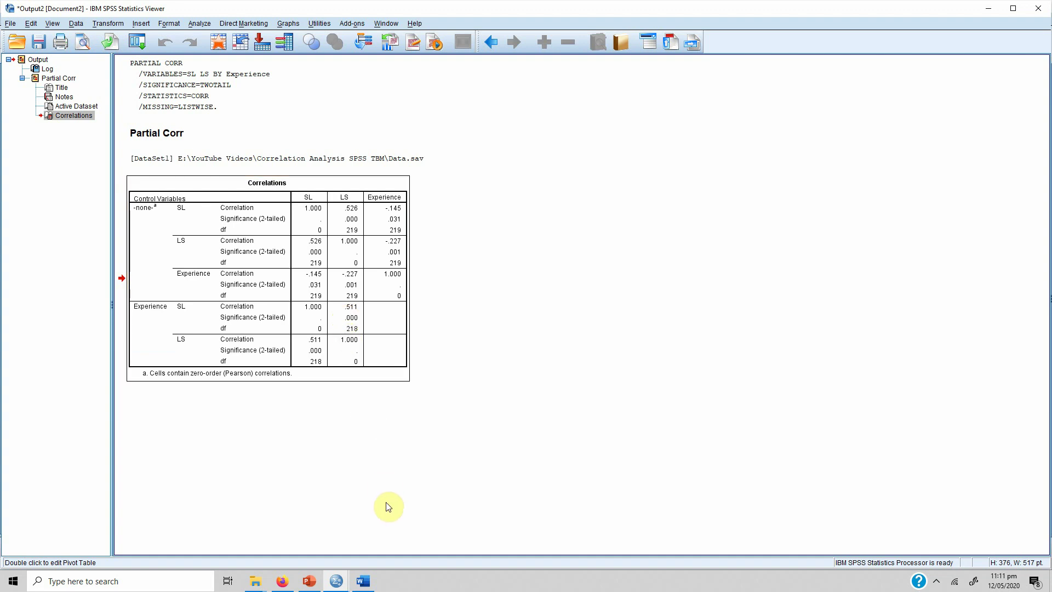
Step: In the Word report, read the hypothesis and reporting paragraph, then place the cursor at 'r ='
click(363, 581)
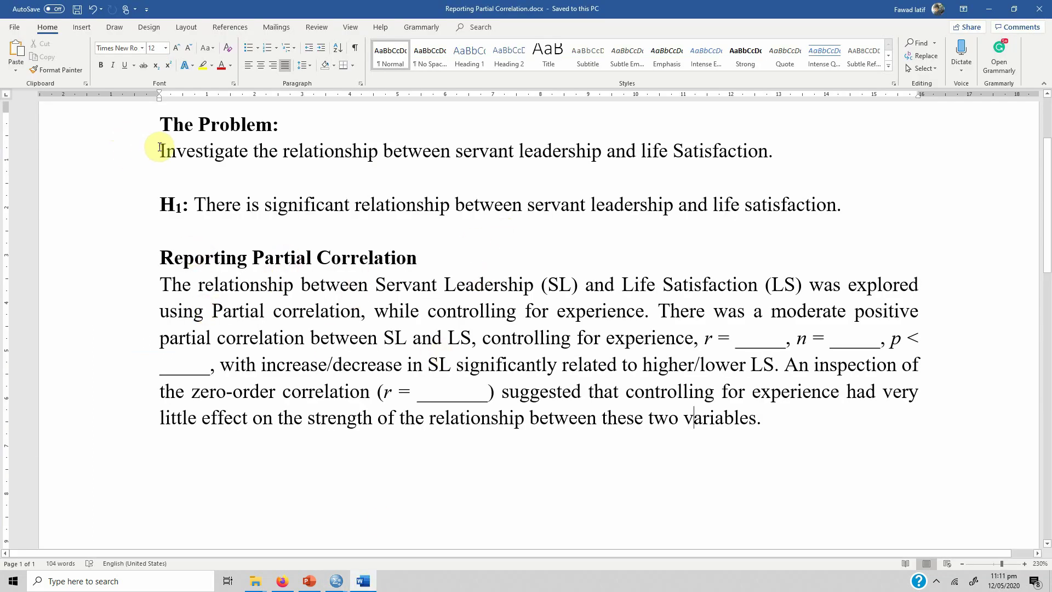
drag(171, 148, 768, 149)
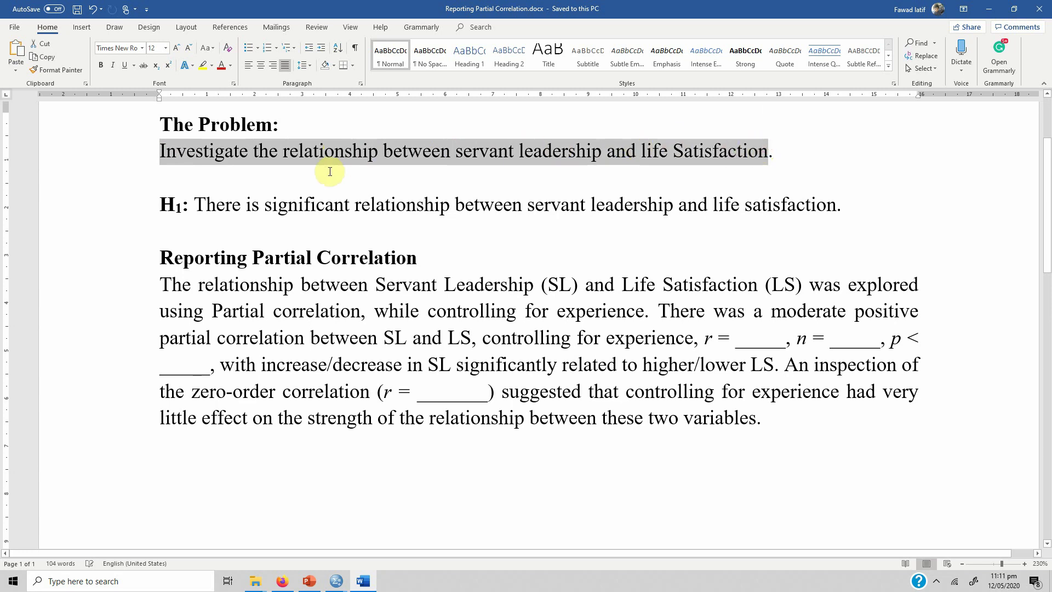
drag(195, 204, 816, 205)
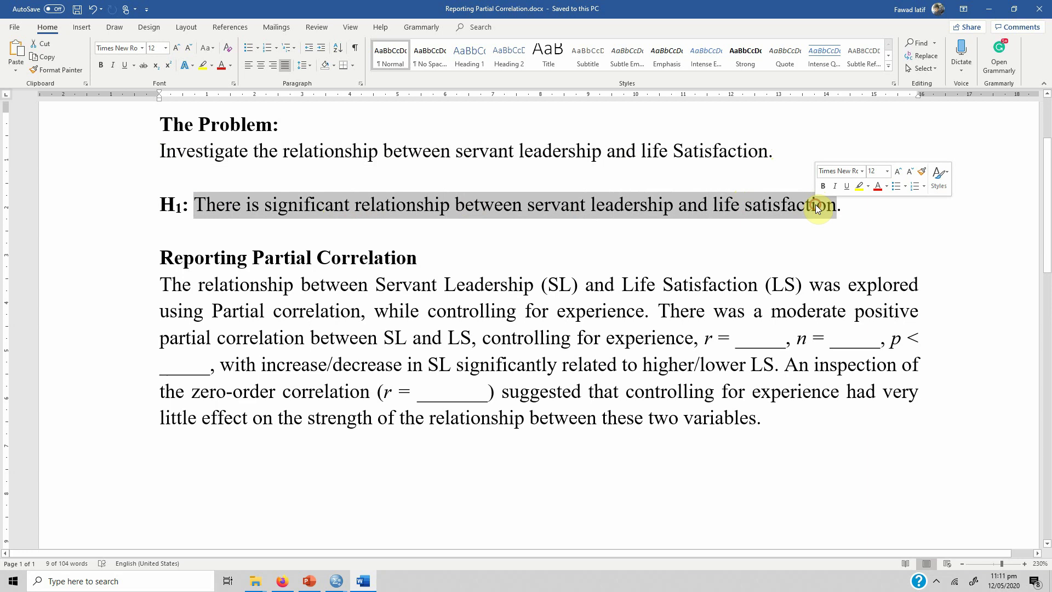
click(164, 283)
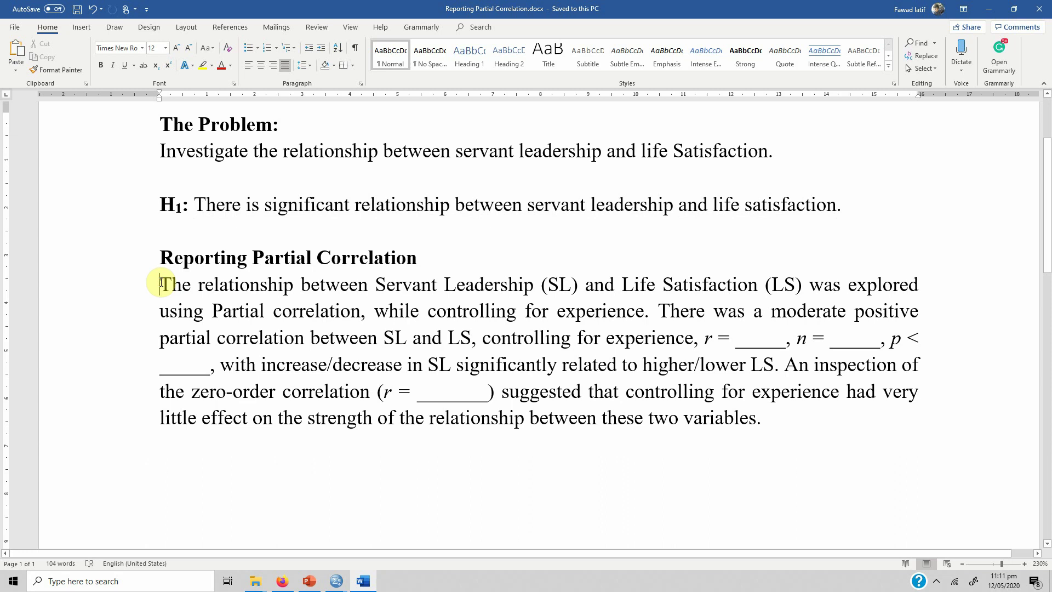
drag(160, 284, 691, 345)
click(655, 309)
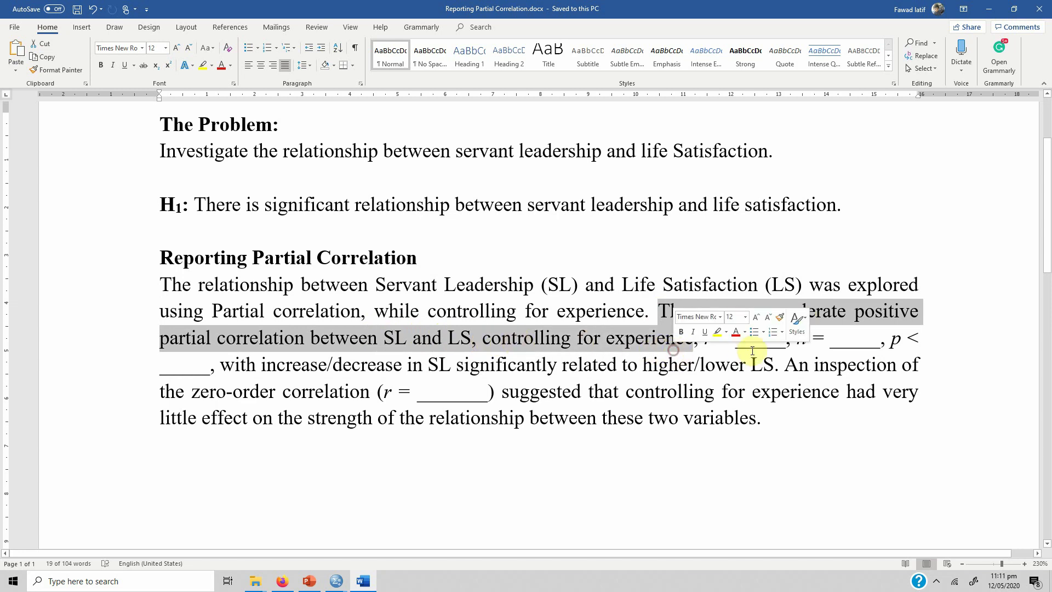
click(737, 344)
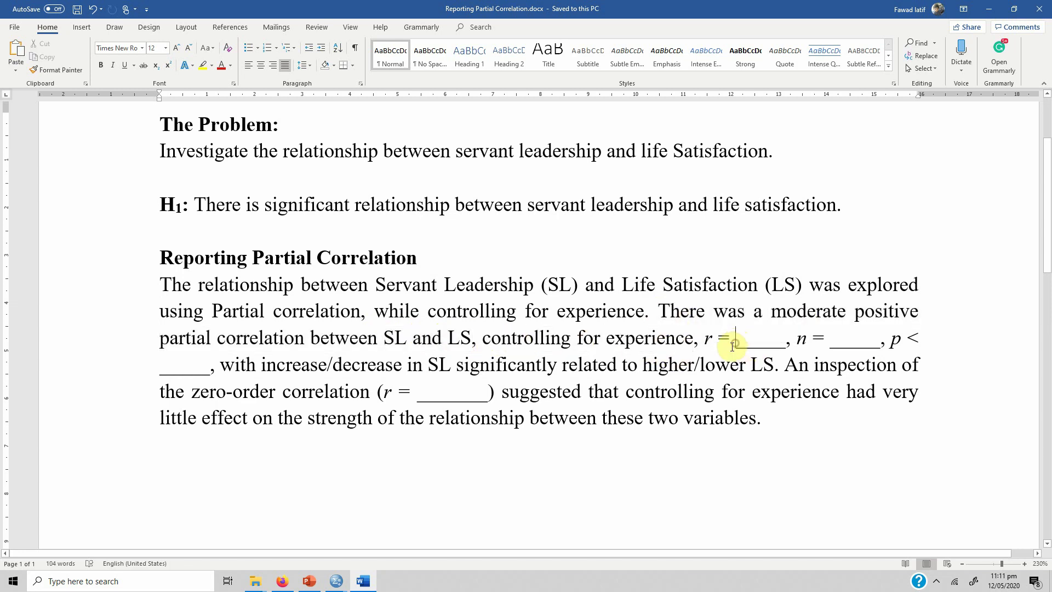
Step: Check the SPSS output and fill the partial correlation blank with r = .511
click(333, 580)
click(353, 551)
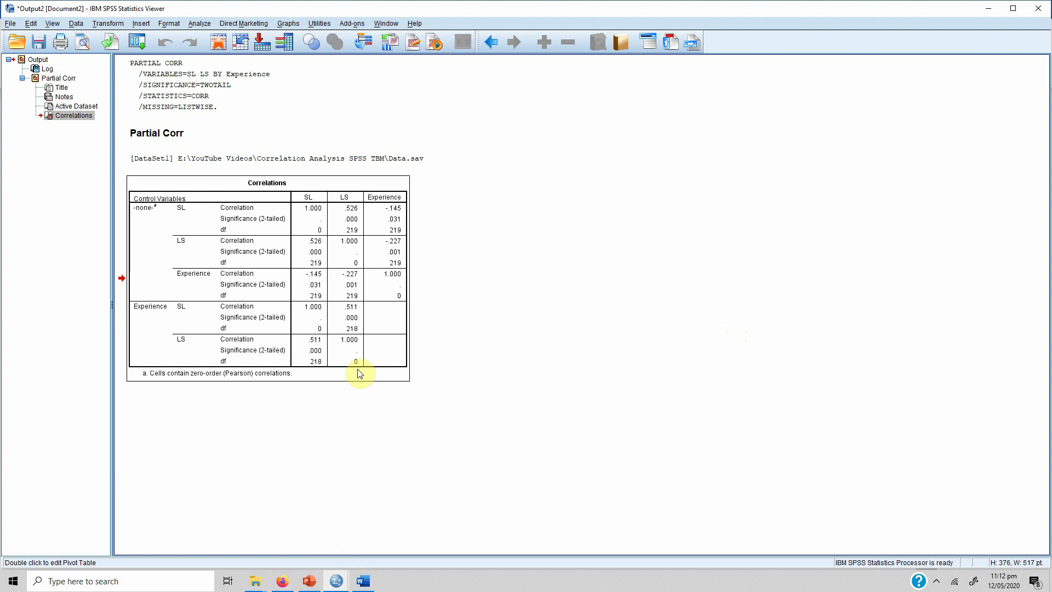
click(363, 579)
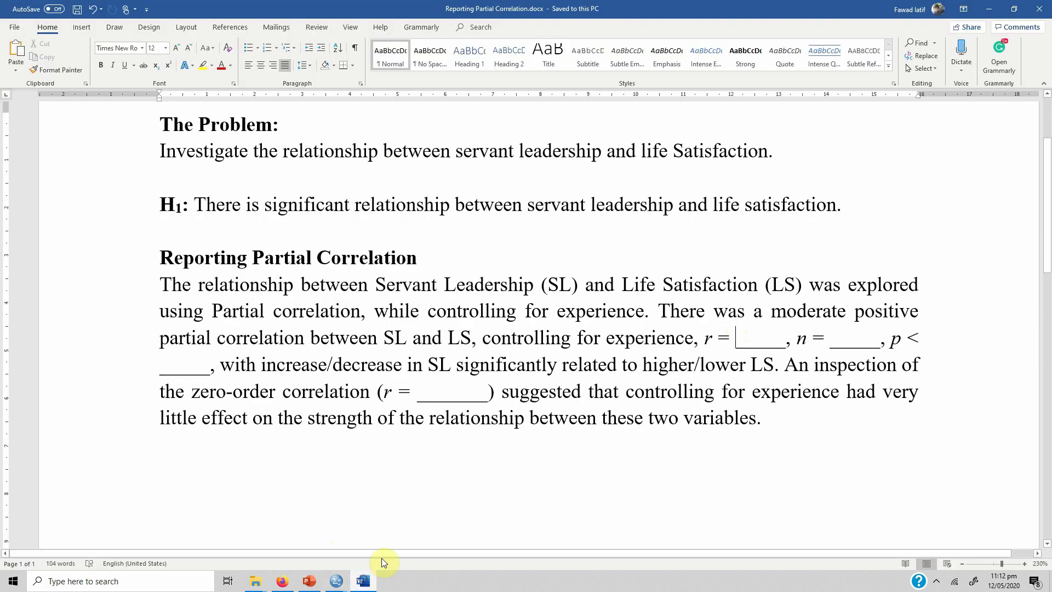
text(.511)
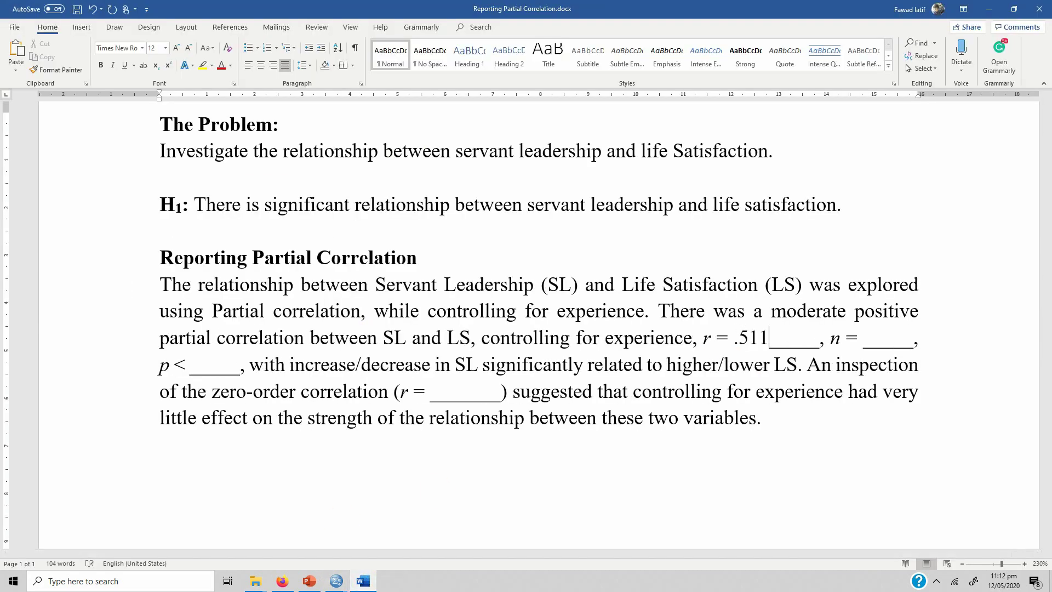
key(shift+Right)
key(shift+Right)
key(shift+Right)
key(shift+Right)
key(shift+Right)
key(BackSpace)
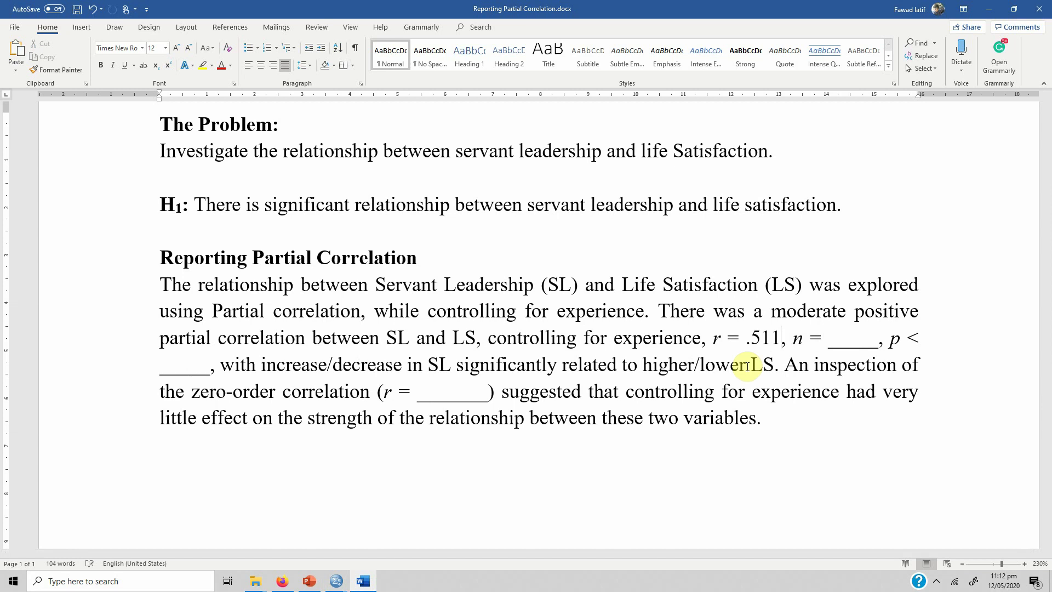
Step: Fill the remaining blanks with n = 218 and p < .001
mouse_move(335, 579)
click(356, 546)
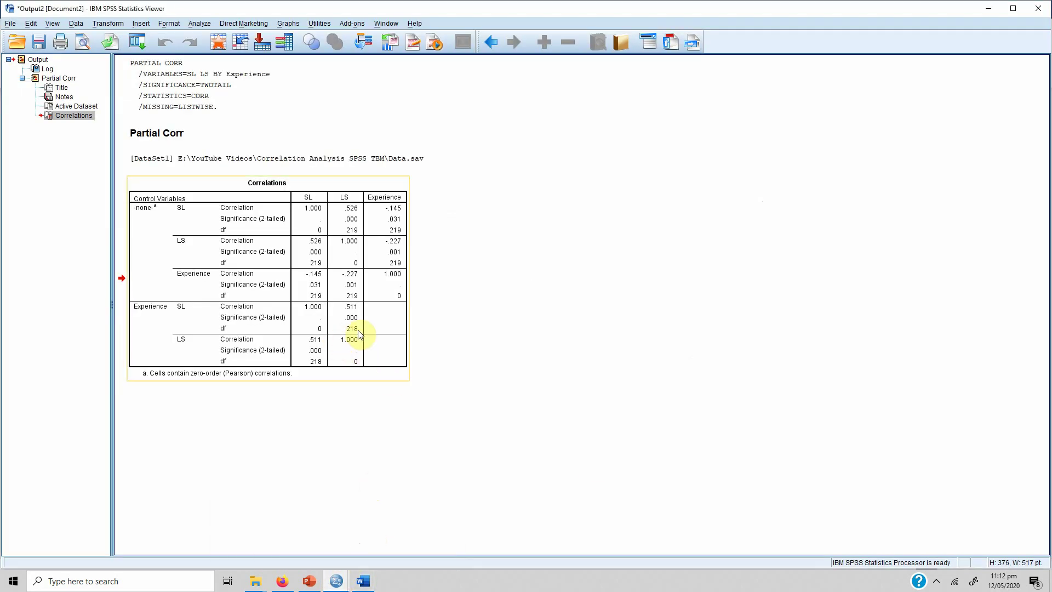
click(363, 581)
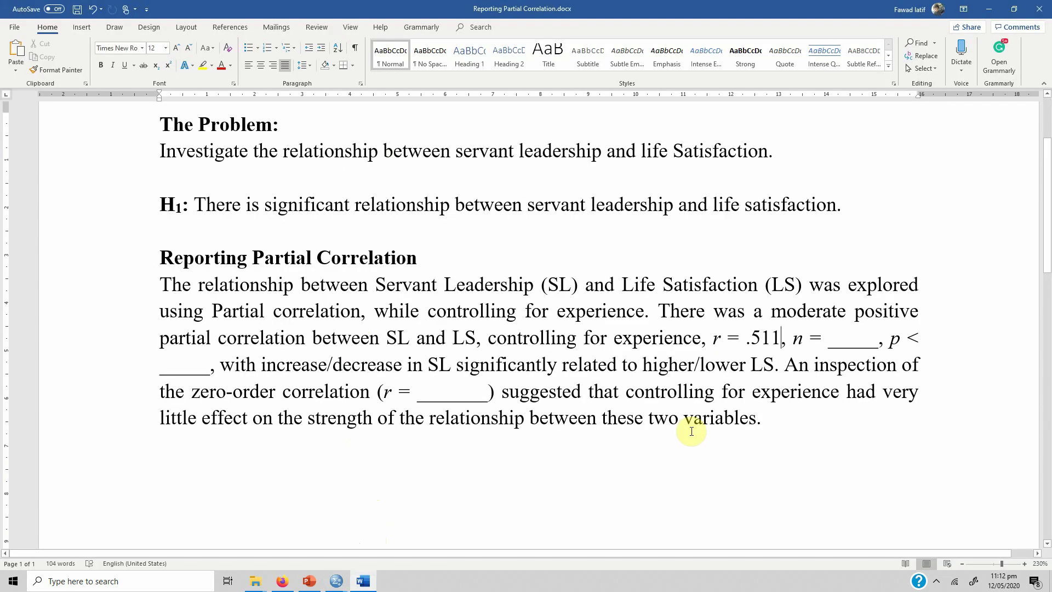
key(Right)
key(Right)
key(Right)
key(Right)
key(shift+Right)
key(shift+Right)
key(shift+Right)
key(shift+Right)
key(shift+Right)
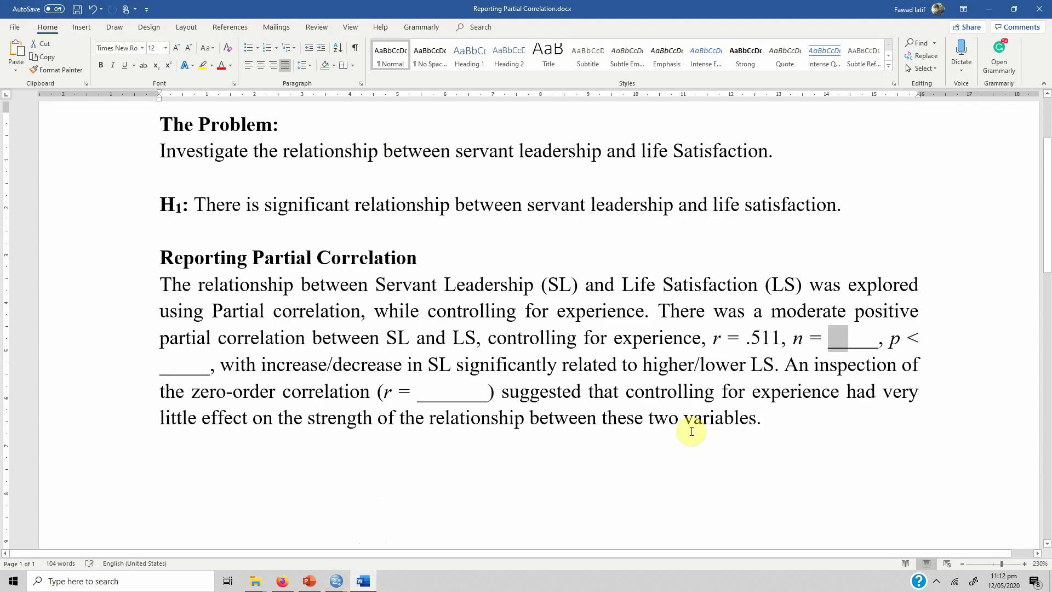
text(218)
key(Right)
key(Right)
key(Right)
key(Right)
key(Right)
key(Right)
key(shift+Right)
key(shift+Right)
key(shift+Right)
key(shift+Right)
key(shift+Right)
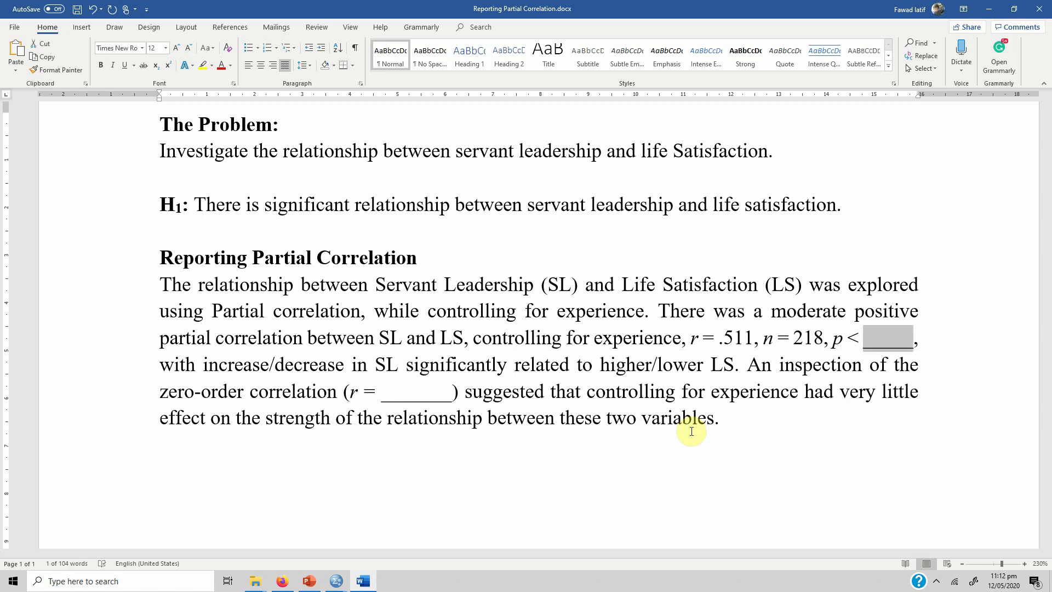
text(.001)
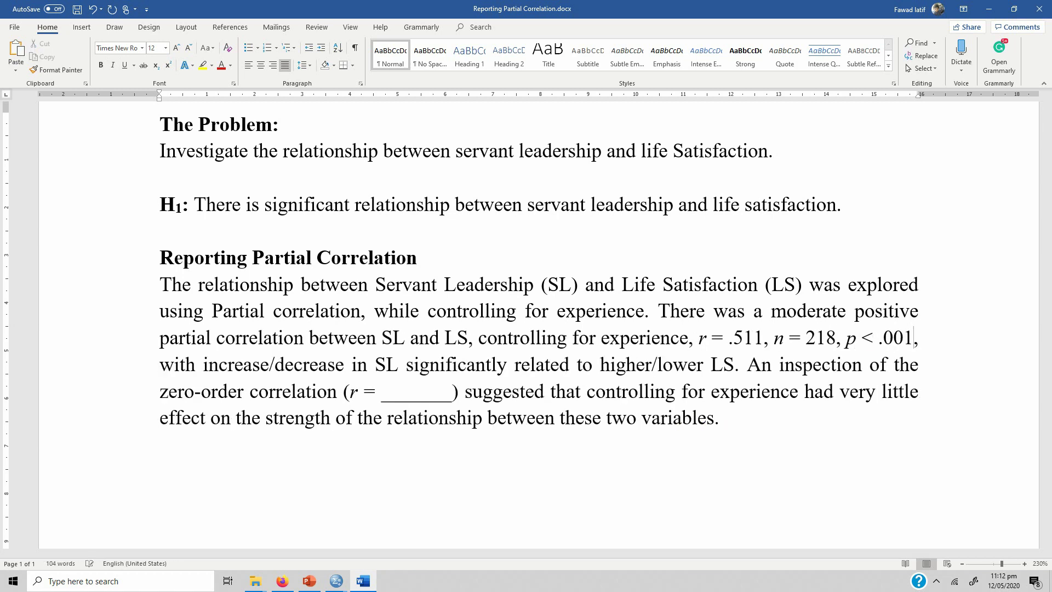
Step: Delete the '/decrease' and '/lower' alternatives and dismiss the Facebook notification
key(Left)
key(shift+Right)
key(shift+Right)
key(shift+Right)
key(shift+Right)
key(shift+Right)
key(shift+Right)
key(shift+Right)
key(shift+Right)
key(shift+Right)
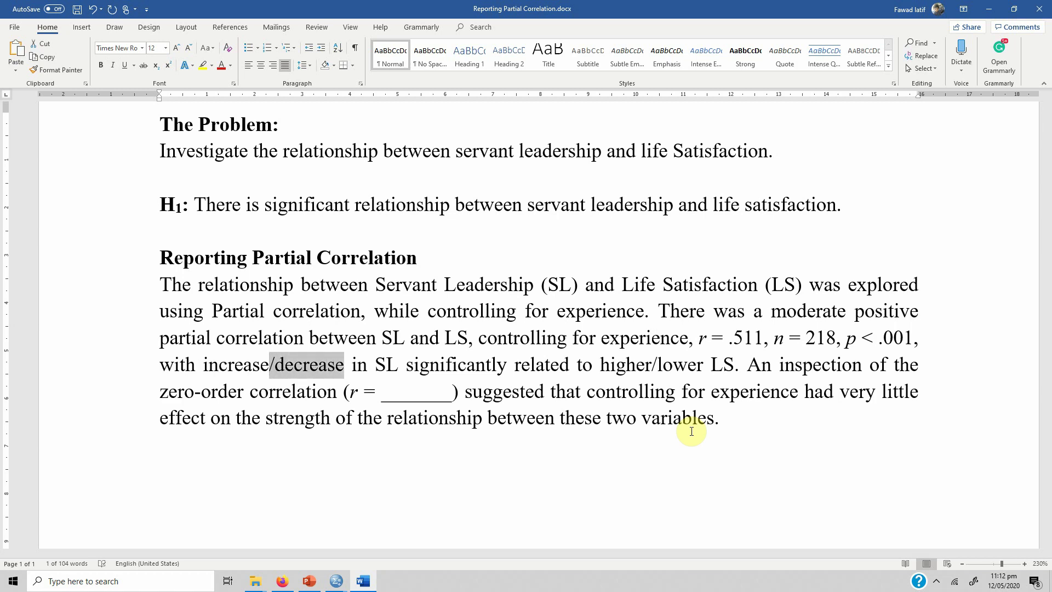
key(Delete)
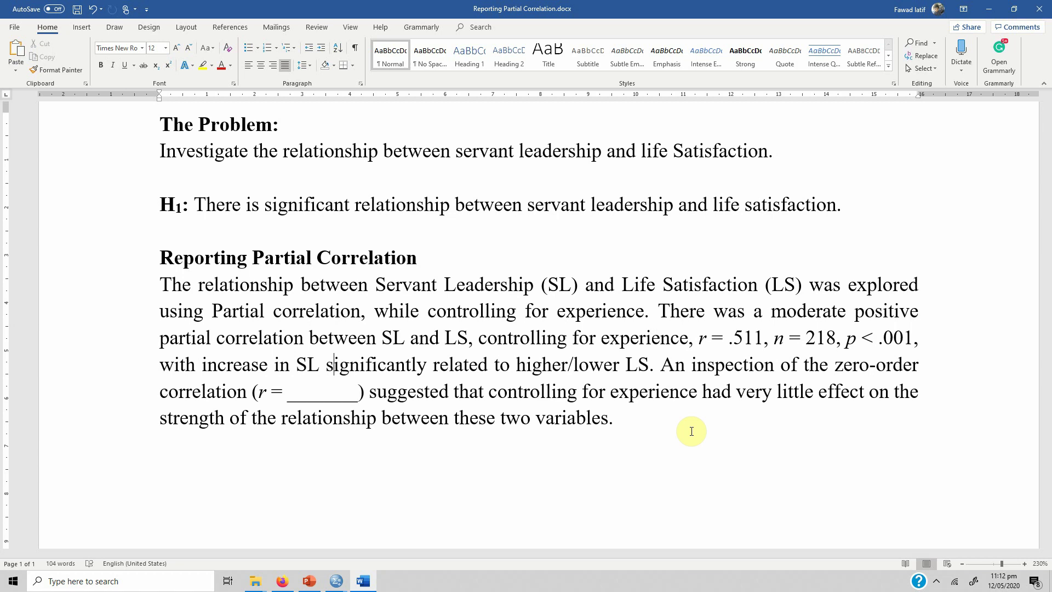
key(Right)
key(Right)
key(Right)
key(Right)
key(Right)
key(Right)
key(Right)
key(Right)
key(Right)
key(Right)
key(Right)
key(Right)
key(Right)
key(Right)
key(Right)
key(Right)
key(Right)
key(Right)
key(Right)
key(Right)
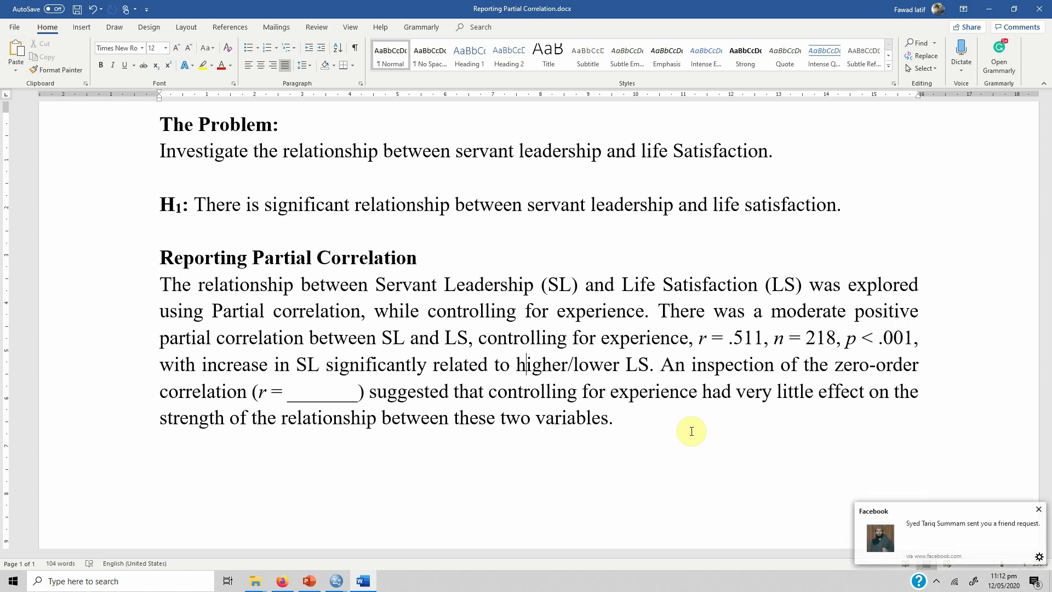
key(shift+Right)
key(shift+Right)
key(shift+Right)
key(shift+Right)
key(shift+Right)
click(691, 431)
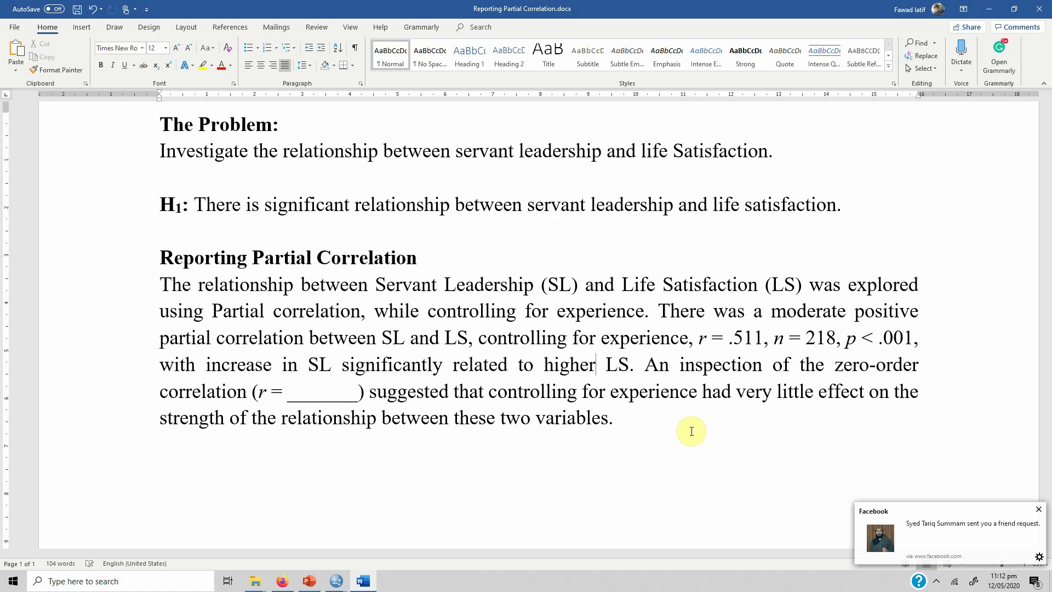
click(1035, 510)
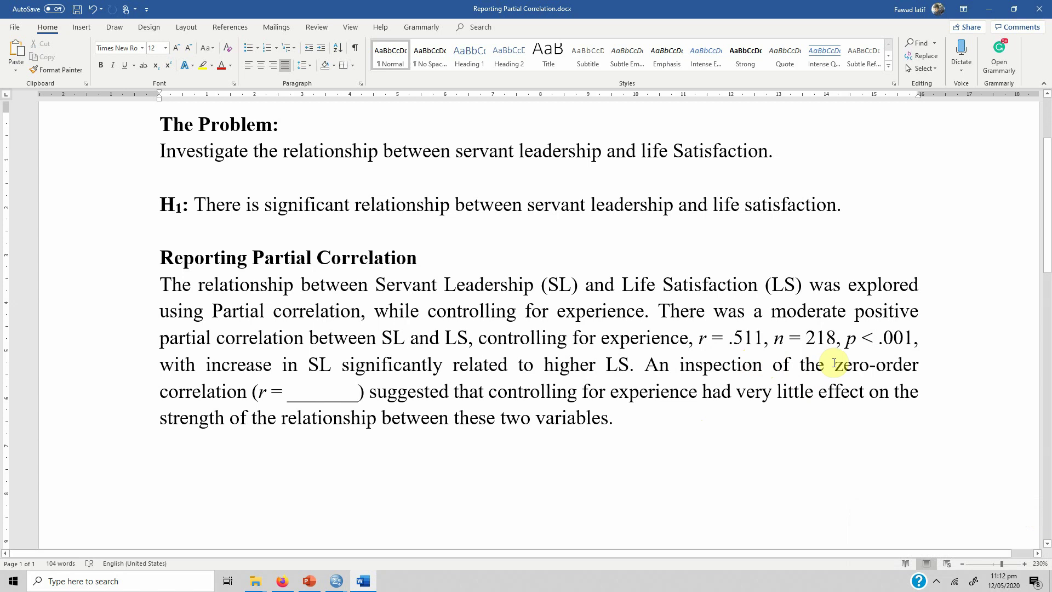
Step: Enter zero-order r = .526 from SPSS, then compare it with the partial .511
click(282, 392)
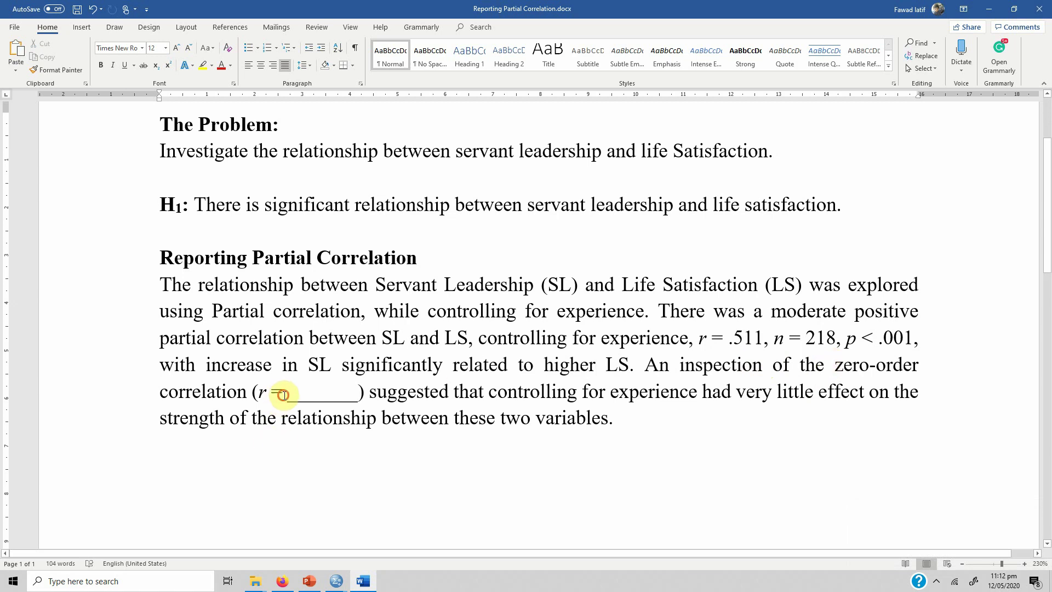
mouse_move(344, 586)
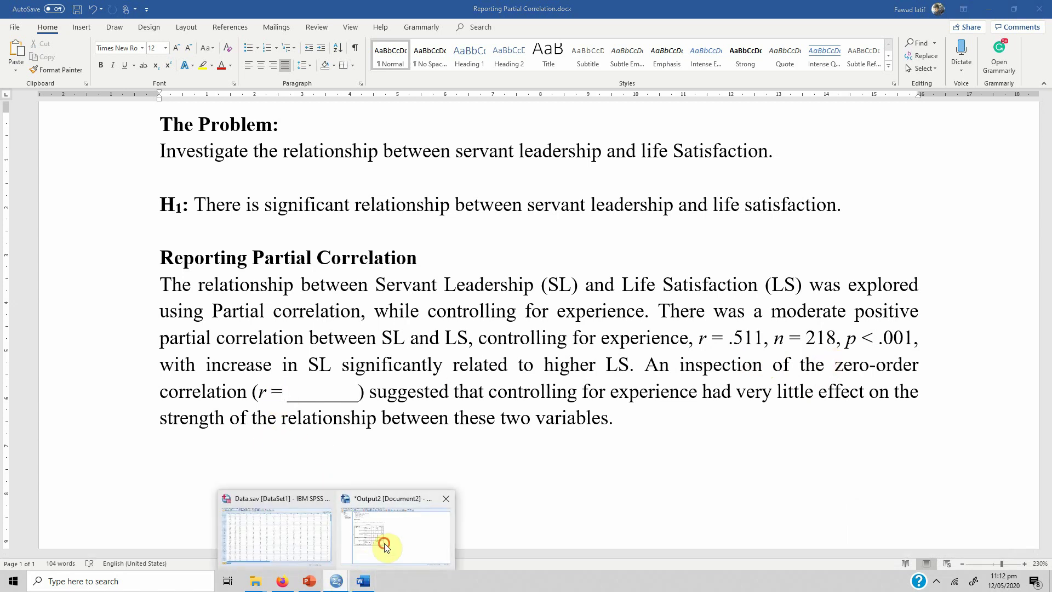
click(384, 543)
click(362, 580)
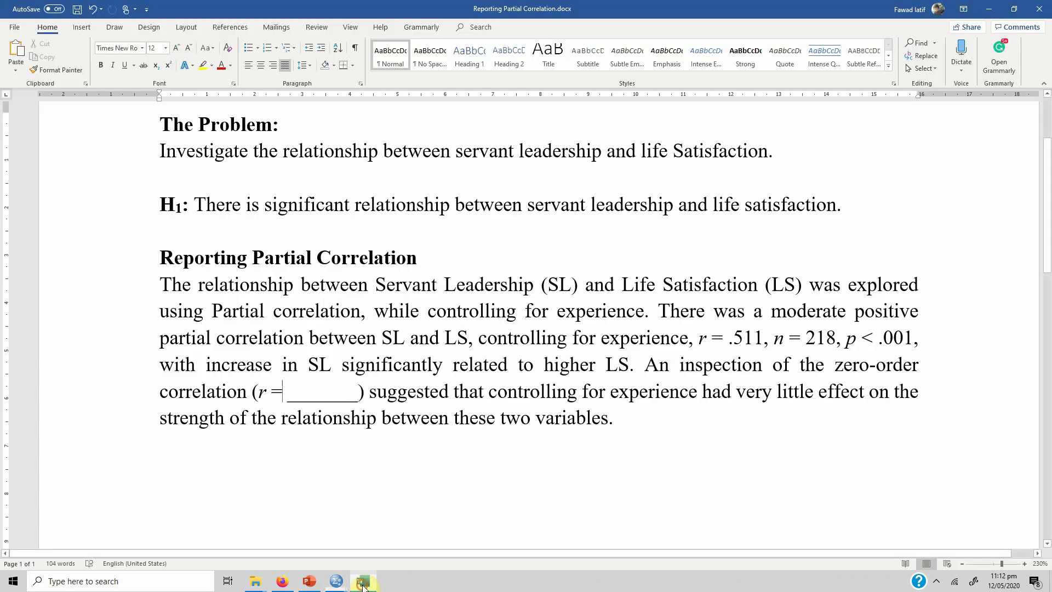
key(shift+Right)
key(shift+Right)
key(shift+Right)
key(shift+Right)
key(shift+Right)
key(shift+Right)
key(shift+Right)
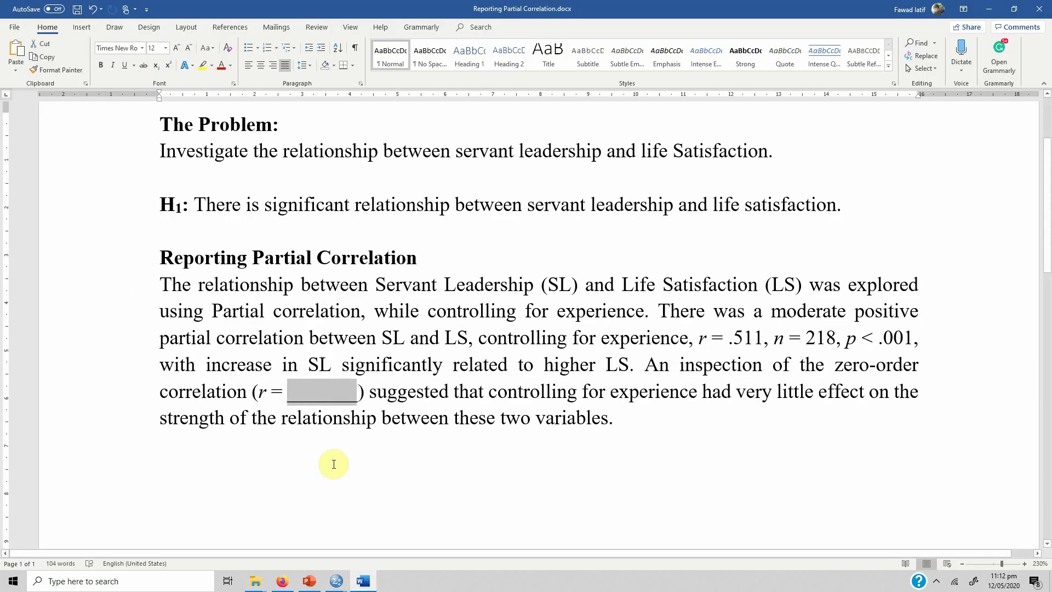
text(.526)
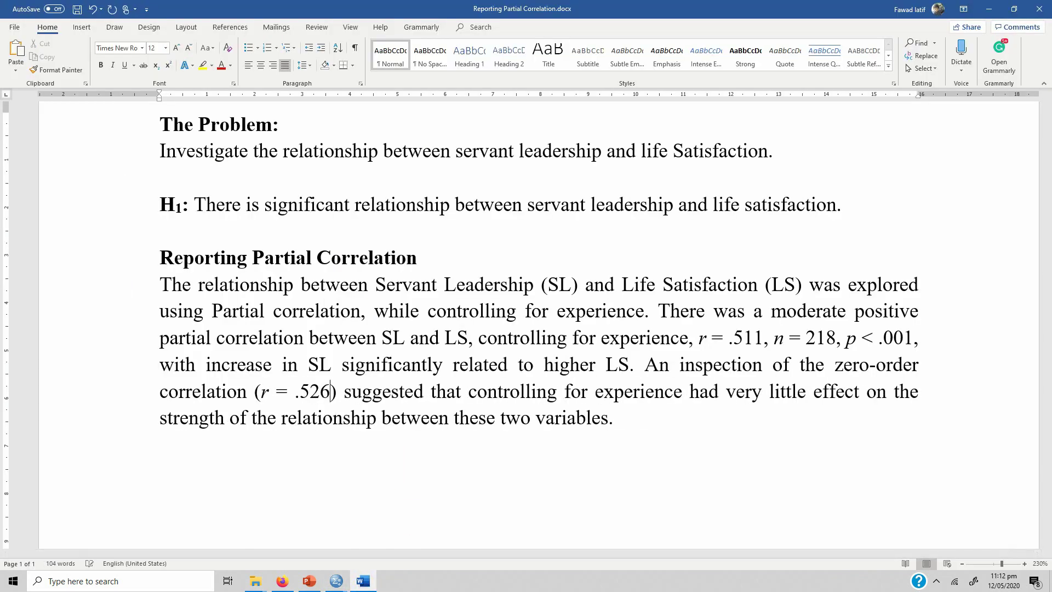
key(Right)
key(Right)
key(Right)
key(Right)
key(Right)
key(Right)
key(Right)
key(Right)
key(Right)
key(Right)
key(Right)
key(Right)
key(Right)
key(Right)
key(Right)
key(Right)
key(Right)
key(Right)
key(Right)
key(Right)
key(Right)
key(Right)
key(Right)
key(Right)
key(Right)
key(Right)
key(Right)
key(Right)
key(Right)
drag(734, 338, 763, 338)
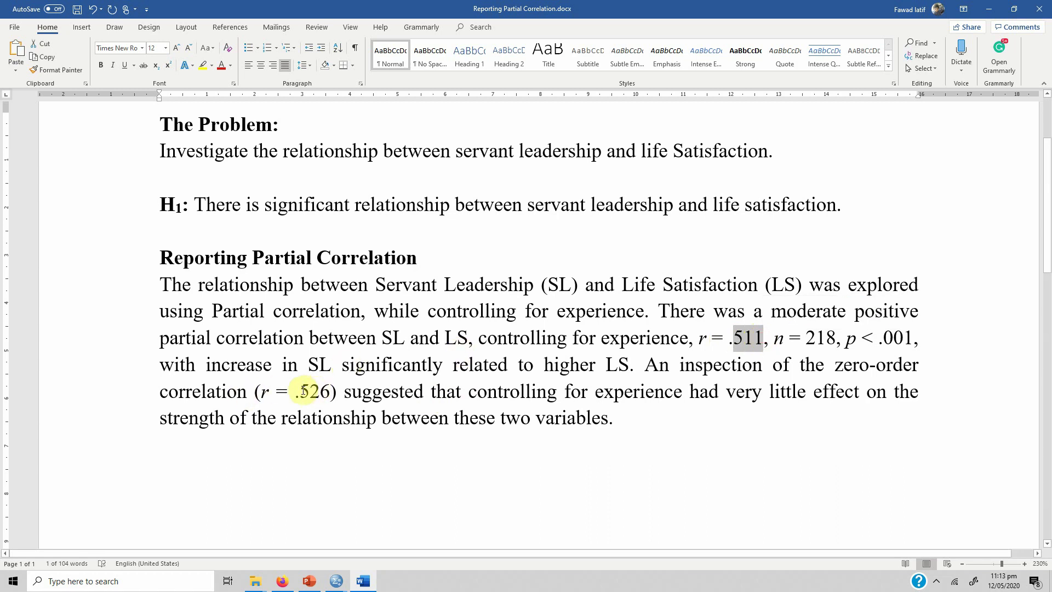
drag(301, 391, 326, 391)
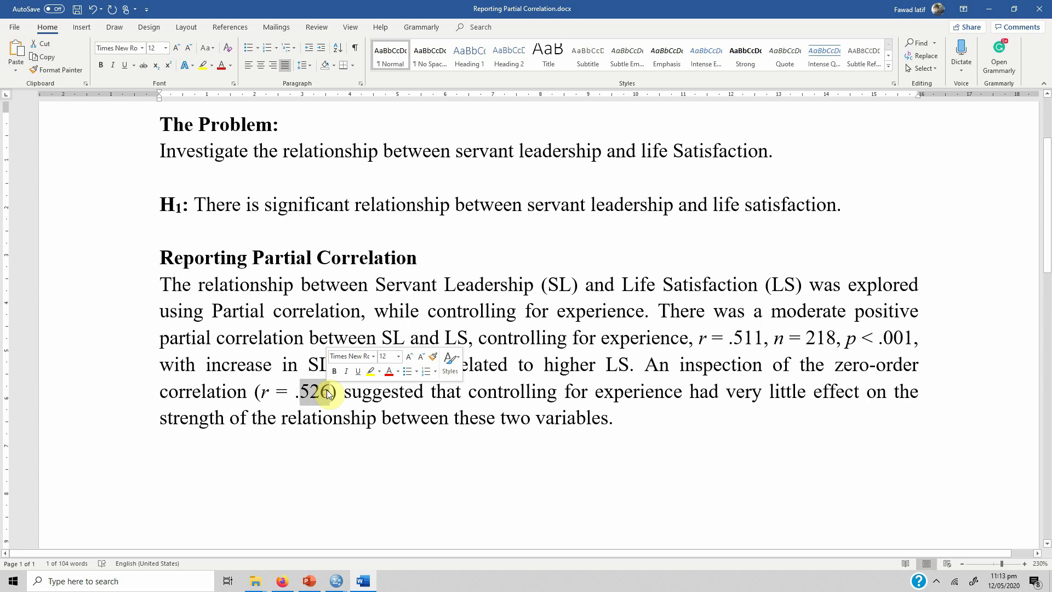